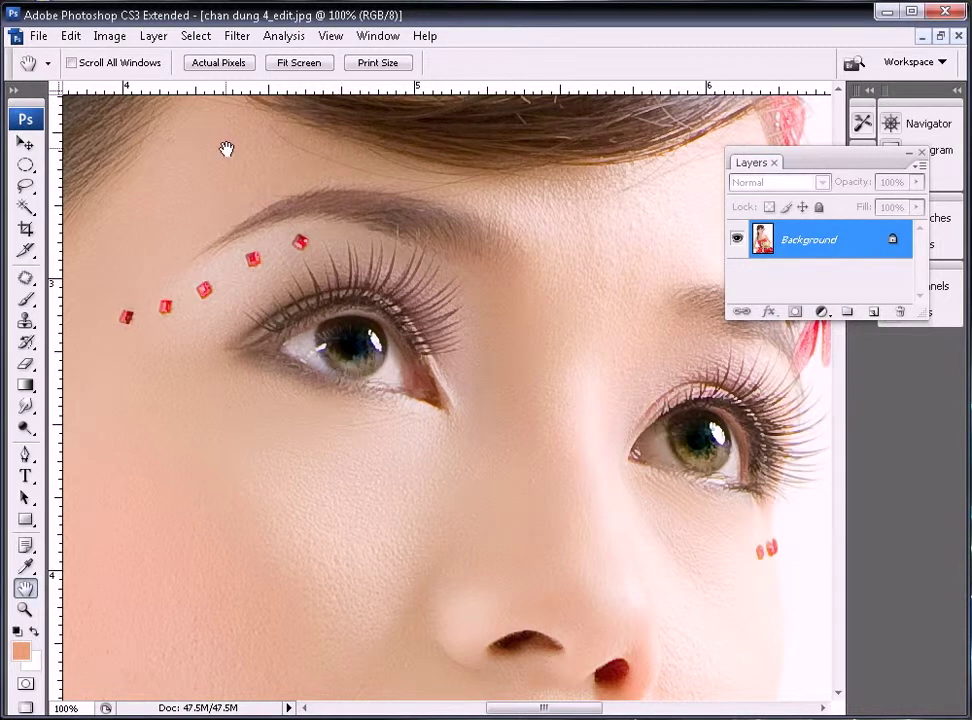
- Launch the PR Sharpness filter with its preview zoomed to 100%
{"action": "left_click_drag", "start_coordinate": [226, 152], "coordinate": [364, 427]}
{"action": "left_click_drag", "start_coordinate": [482, 334], "coordinate": [326, 243]}
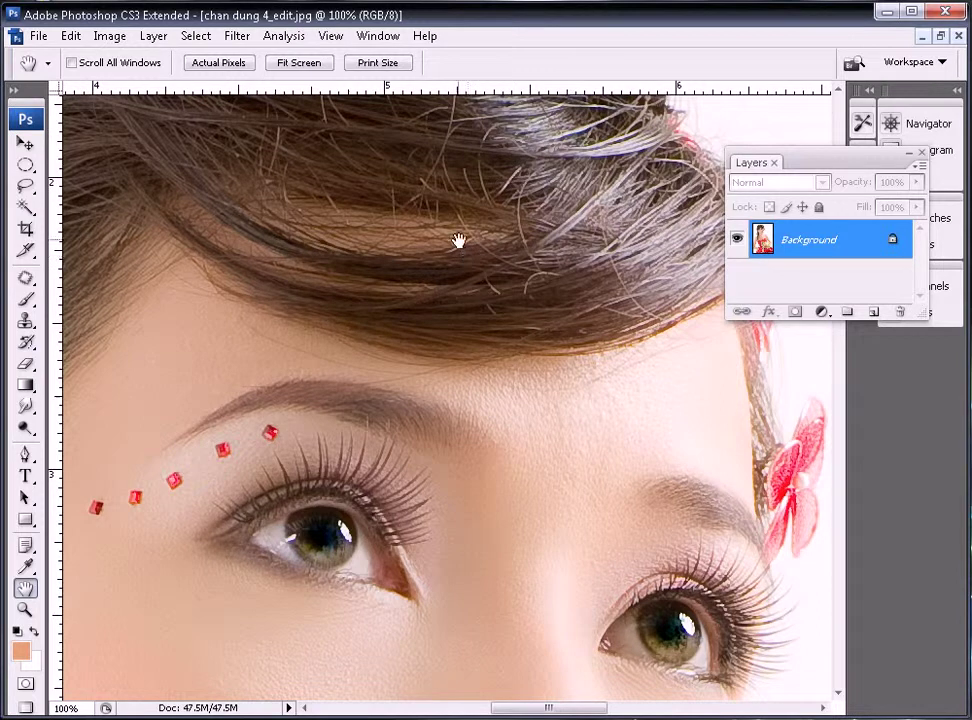
{"action": "left_click", "coordinate": [238, 36]}
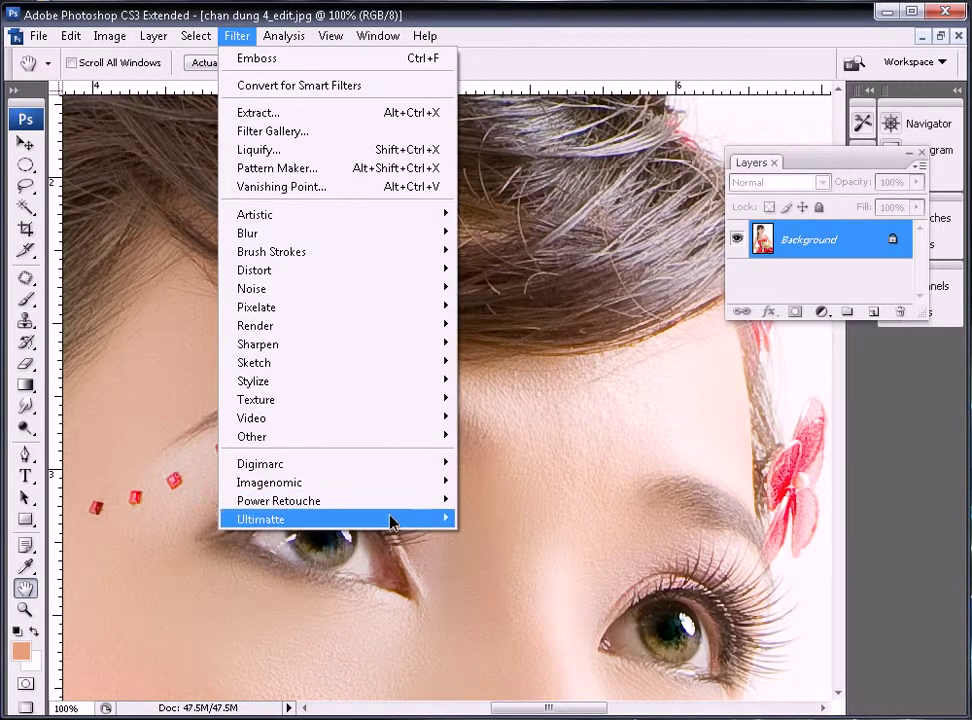
{"action": "mouse_move", "coordinate": [300, 500]}
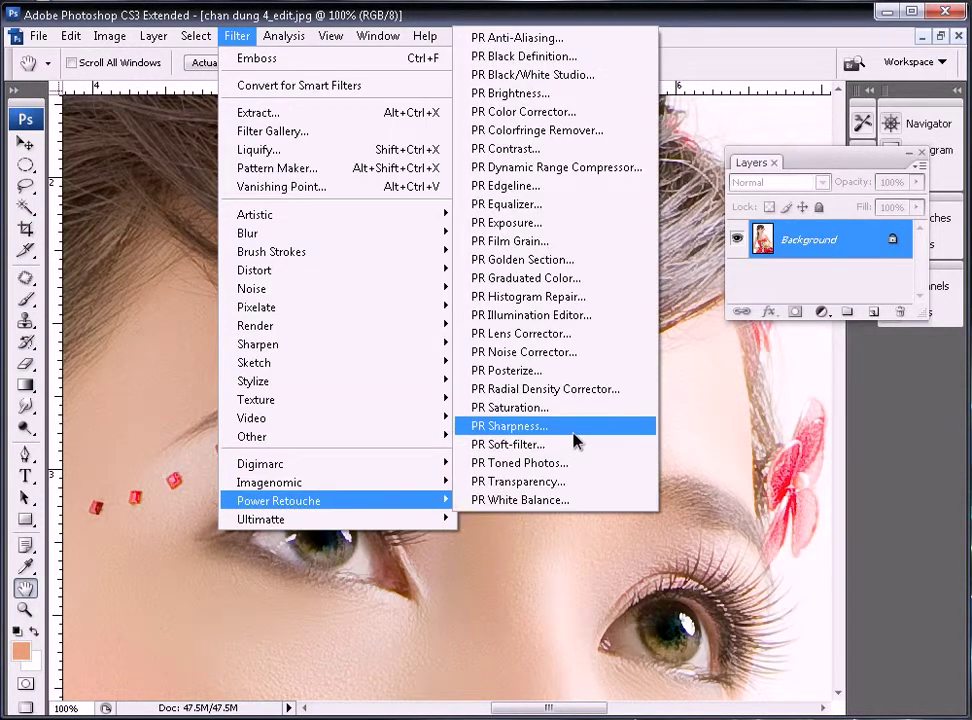
{"action": "left_click", "coordinate": [575, 436]}
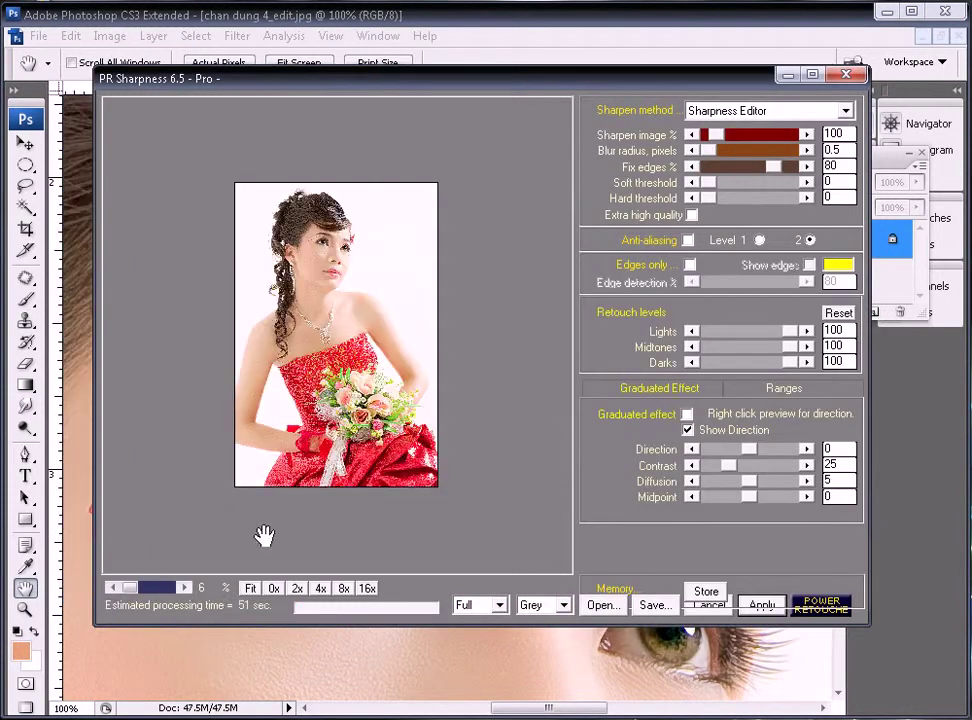
{"action": "left_click_drag", "start_coordinate": [141, 588], "coordinate": [163, 594]}
{"action": "left_click", "coordinate": [163, 592]}
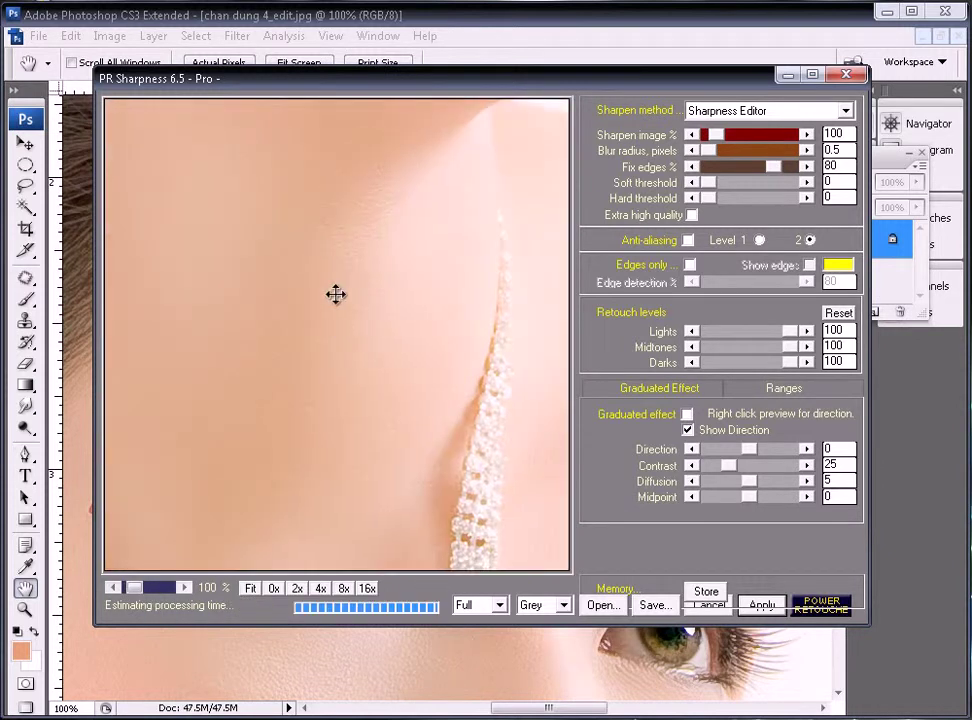
- Center the preview on the eyebrow and hair, and set Sharpen image to 83%
{"action": "left_click_drag", "start_coordinate": [310, 318], "coordinate": [393, 660]}
{"action": "left_click_drag", "start_coordinate": [412, 224], "coordinate": [324, 605]}
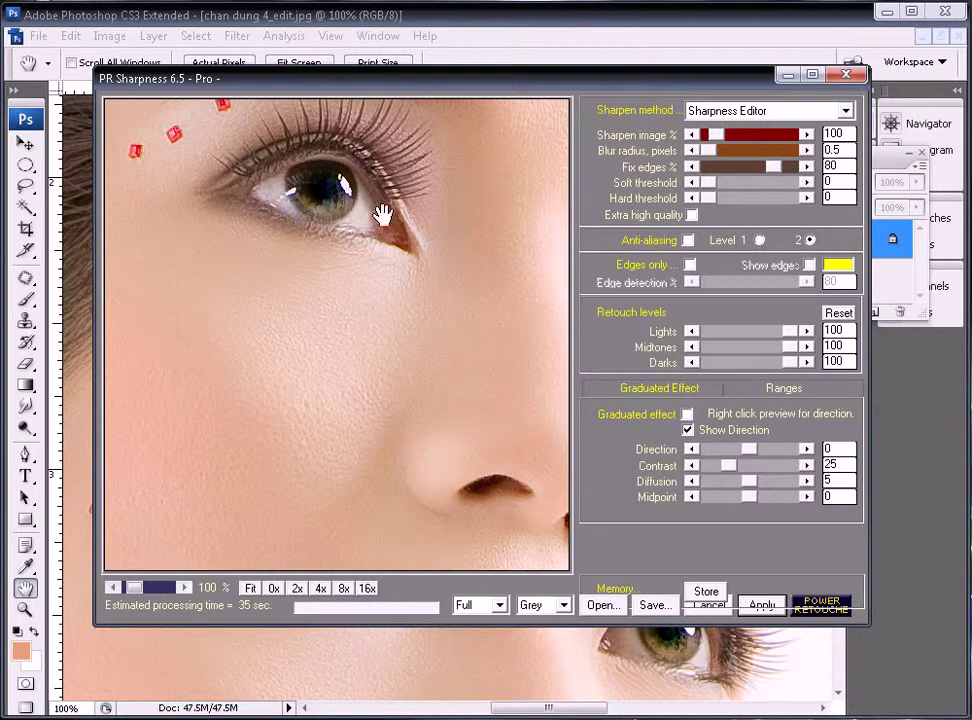
{"action": "left_click_drag", "start_coordinate": [379, 210], "coordinate": [385, 372]}
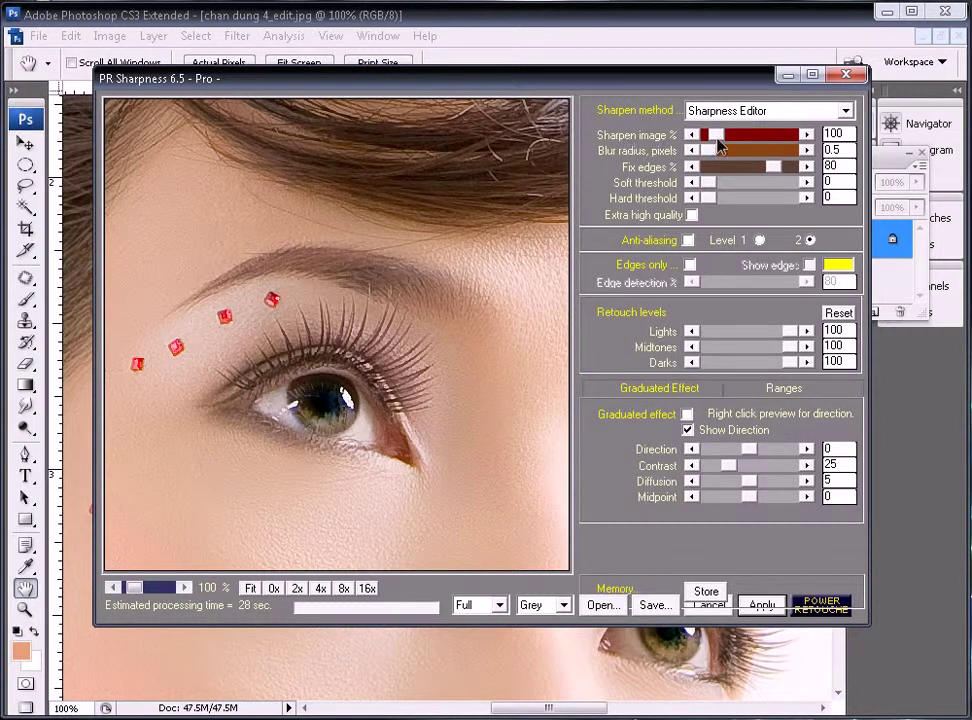
{"action": "left_click_drag", "start_coordinate": [718, 137], "coordinate": [717, 137]}
- Apply the PR Sharpness result and pan over the eyes, hair and eyebrow to inspect it
{"action": "left_click", "coordinate": [759, 605]}
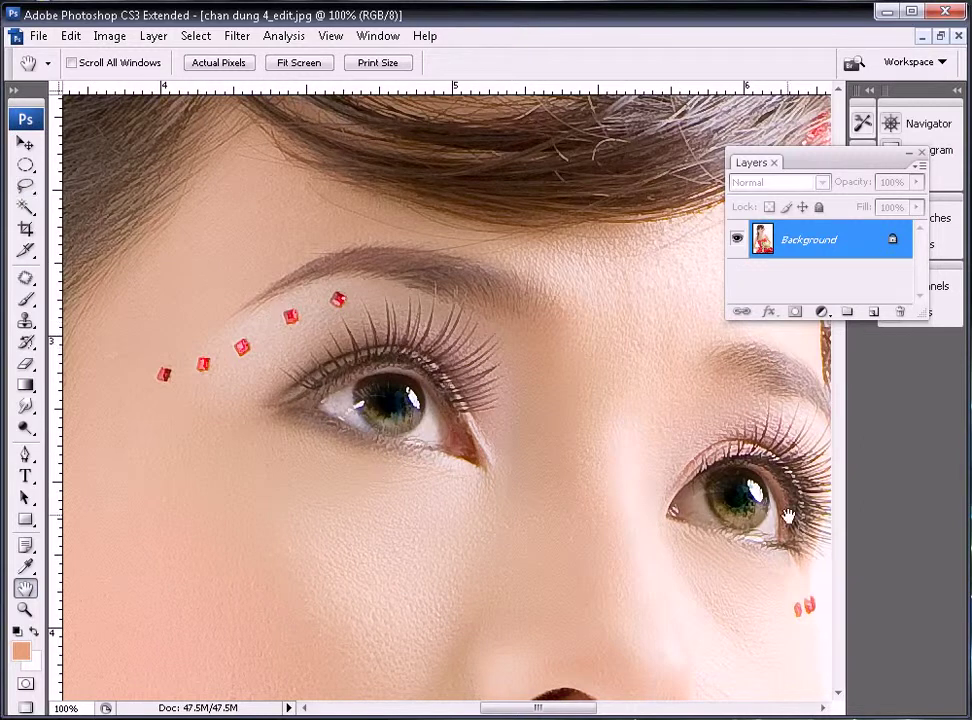
{"action": "left_click_drag", "start_coordinate": [800, 480], "coordinate": [760, 410]}
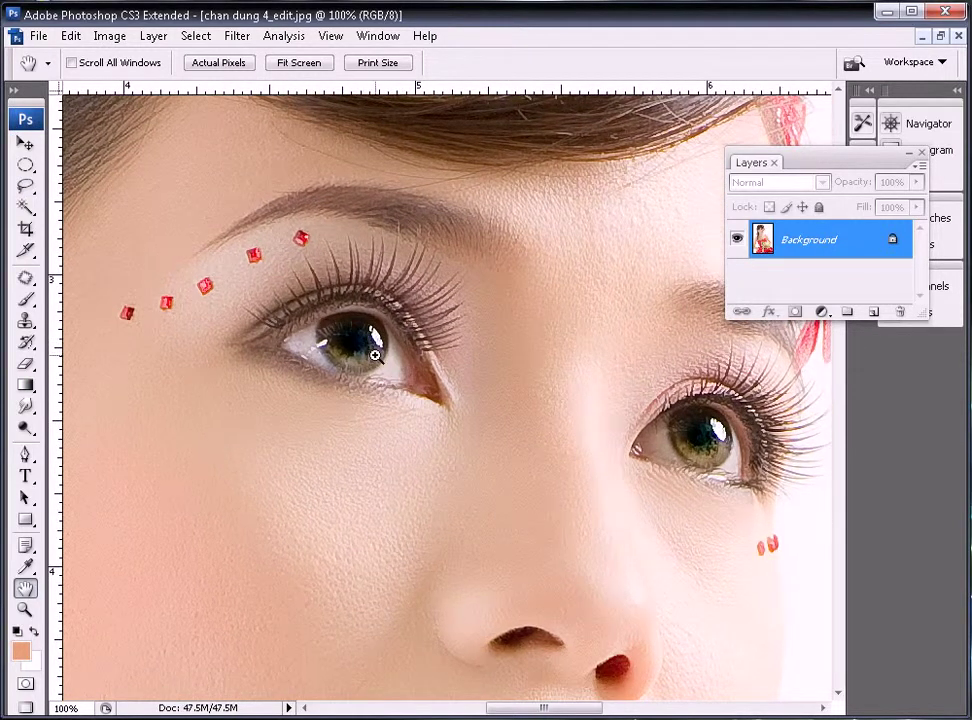
{"action": "left_click_drag", "start_coordinate": [271, 217], "coordinate": [380, 705]}
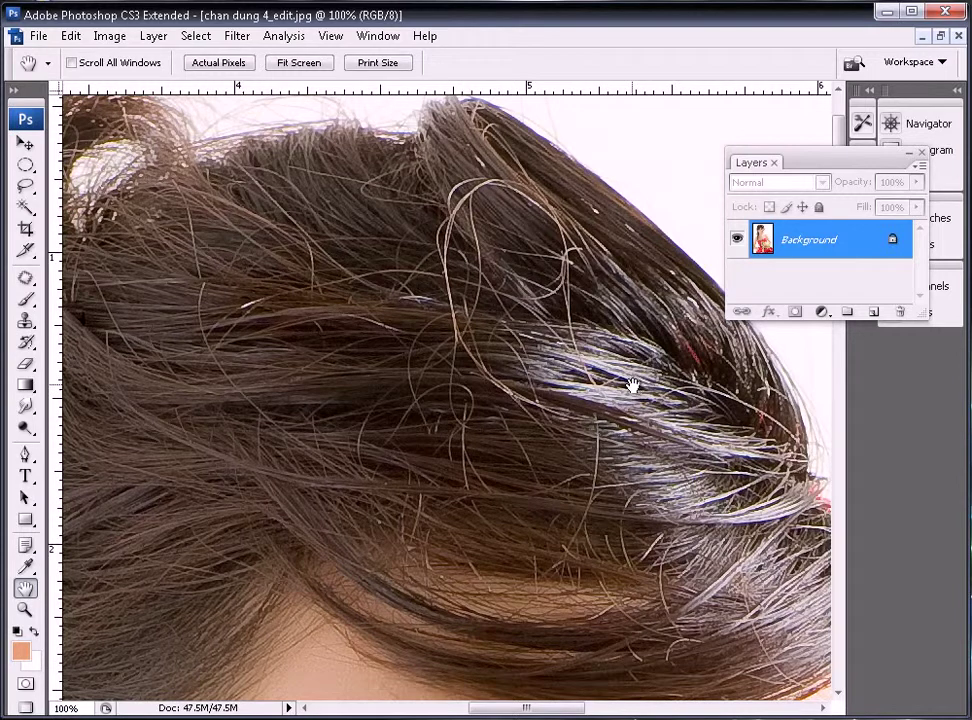
{"action": "mouse_move", "coordinate": [455, 620]}
{"action": "left_mouse_down"}
{"action": "mouse_move", "coordinate": [446, 304]}
{"action": "mouse_move", "coordinate": [424, 482]}
{"action": "left_mouse_up"}
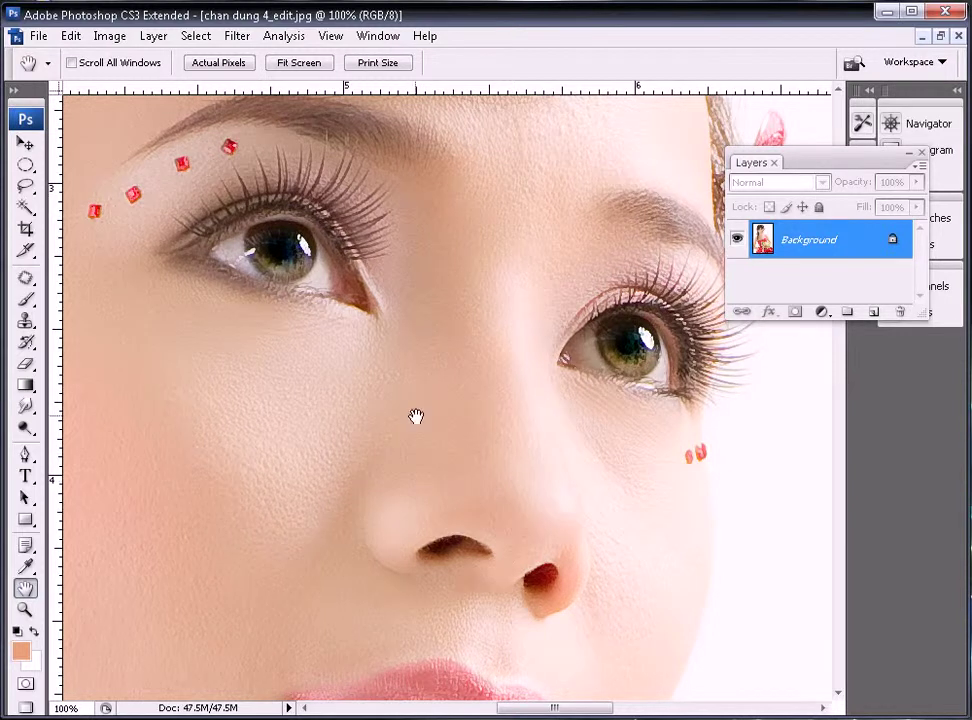
{"action": "left_click_drag", "start_coordinate": [303, 208], "coordinate": [396, 440]}
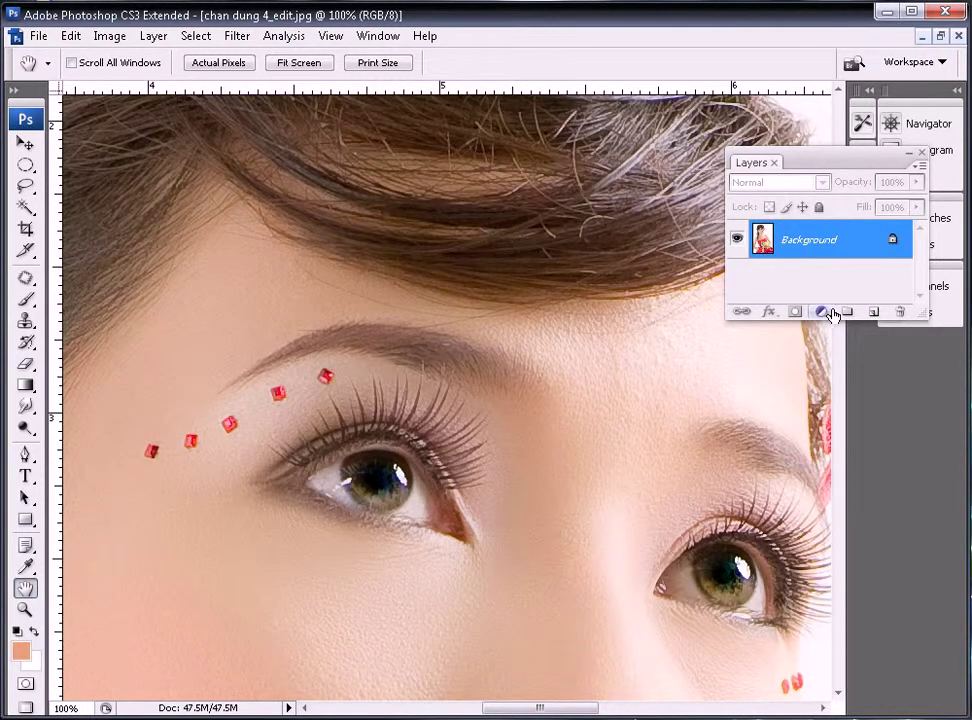
- Duplicate the Background as Layer 1 using Hard Light blend mode
{"action": "key", "text": "ctrl+j"}
{"action": "left_click", "coordinate": [802, 184]}
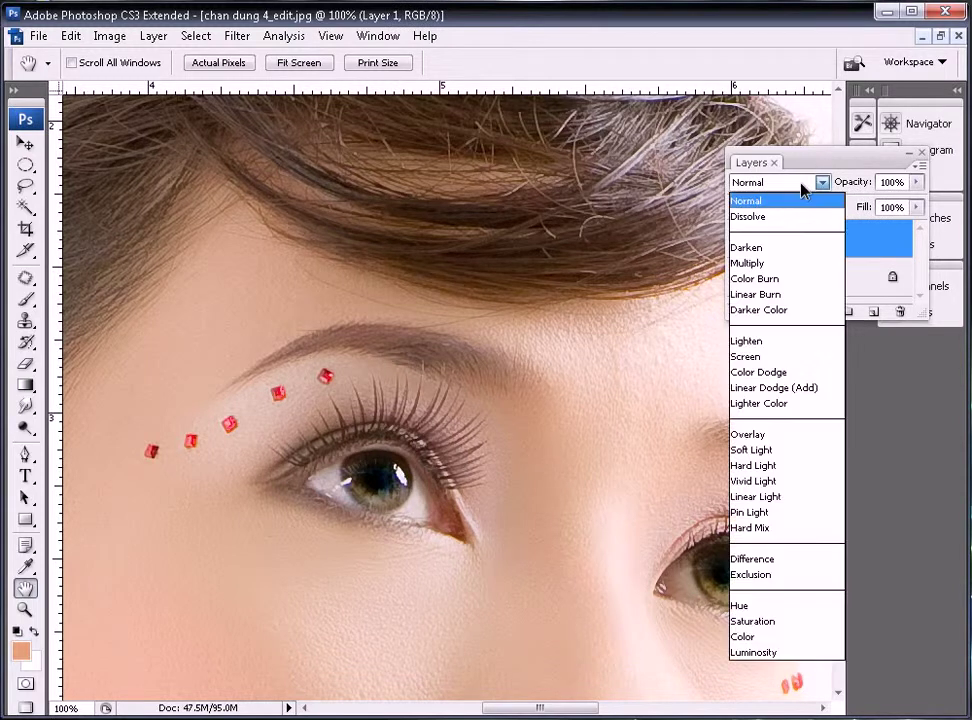
{"action": "left_click", "coordinate": [770, 467]}
{"action": "left_click", "coordinate": [242, 37]}
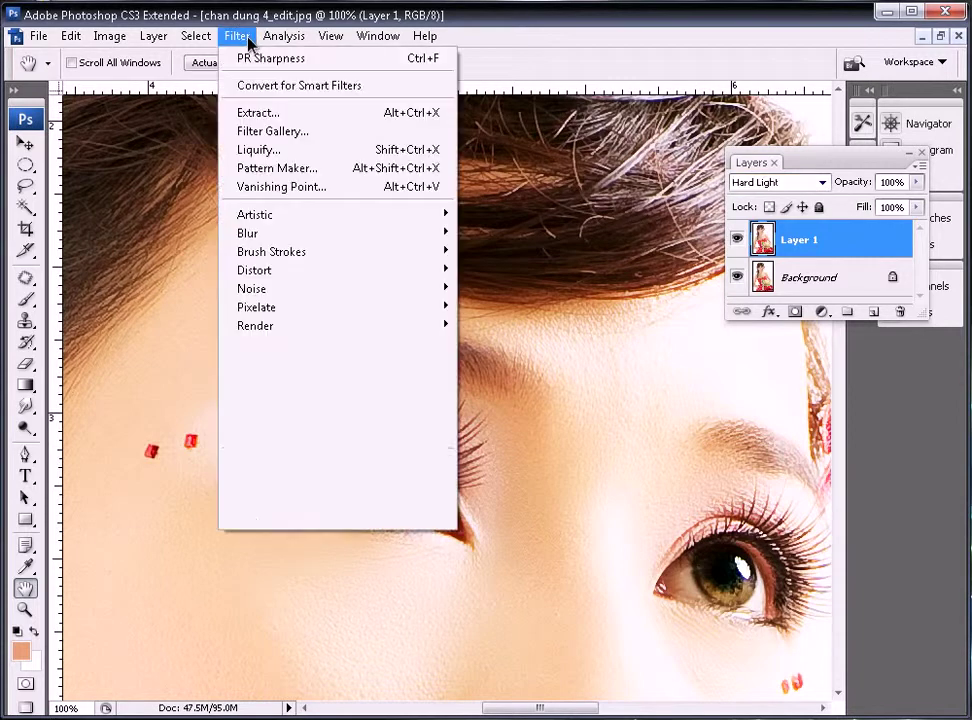
{"action": "mouse_move", "coordinate": [252, 437]}
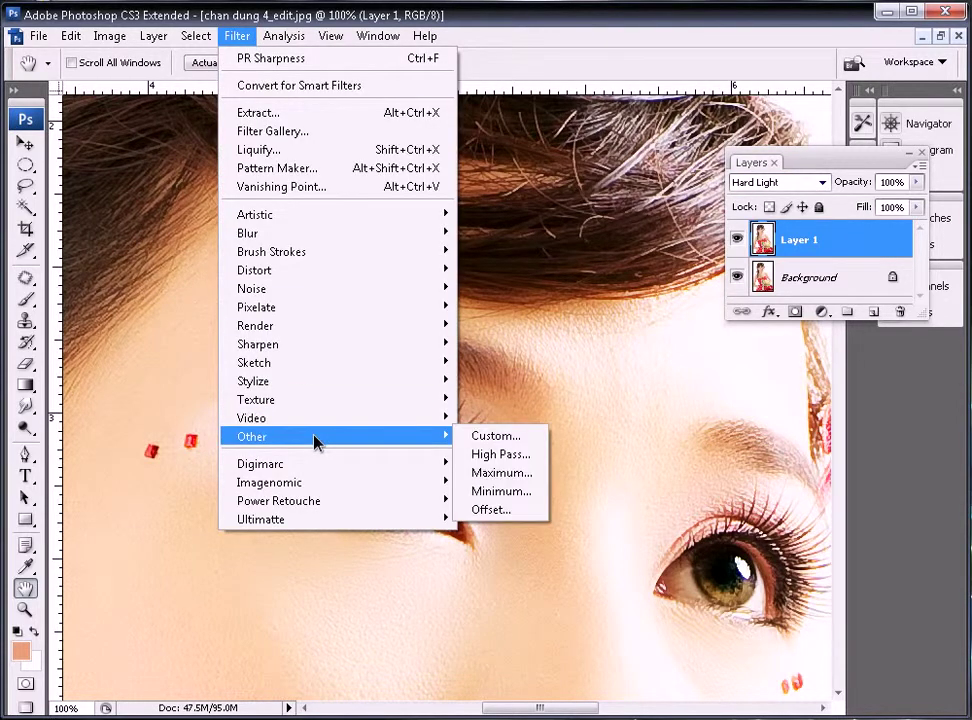
- Apply High Pass to Layer 1 at a 2-pixel radius, previewing the eye and eyebrow
{"action": "left_click", "coordinate": [501, 456]}
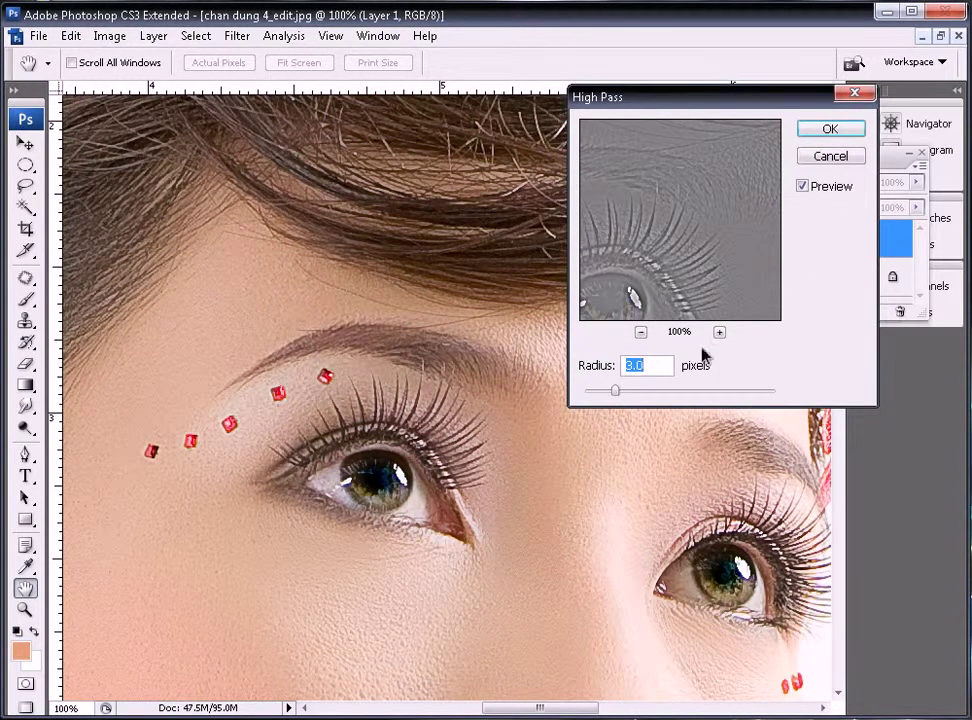
{"action": "mouse_move", "coordinate": [651, 271]}
{"action": "left_mouse_down"}
{"action": "mouse_move", "coordinate": [705, 311]}
{"action": "mouse_move", "coordinate": [679, 200]}
{"action": "left_mouse_up"}
{"action": "mouse_move", "coordinate": [679, 282]}
{"action": "left_mouse_down"}
{"action": "mouse_move", "coordinate": [603, 158]}
{"action": "mouse_move", "coordinate": [679, 185]}
{"action": "mouse_move", "coordinate": [657, 256]}
{"action": "mouse_move", "coordinate": [690, 250]}
{"action": "left_mouse_up"}
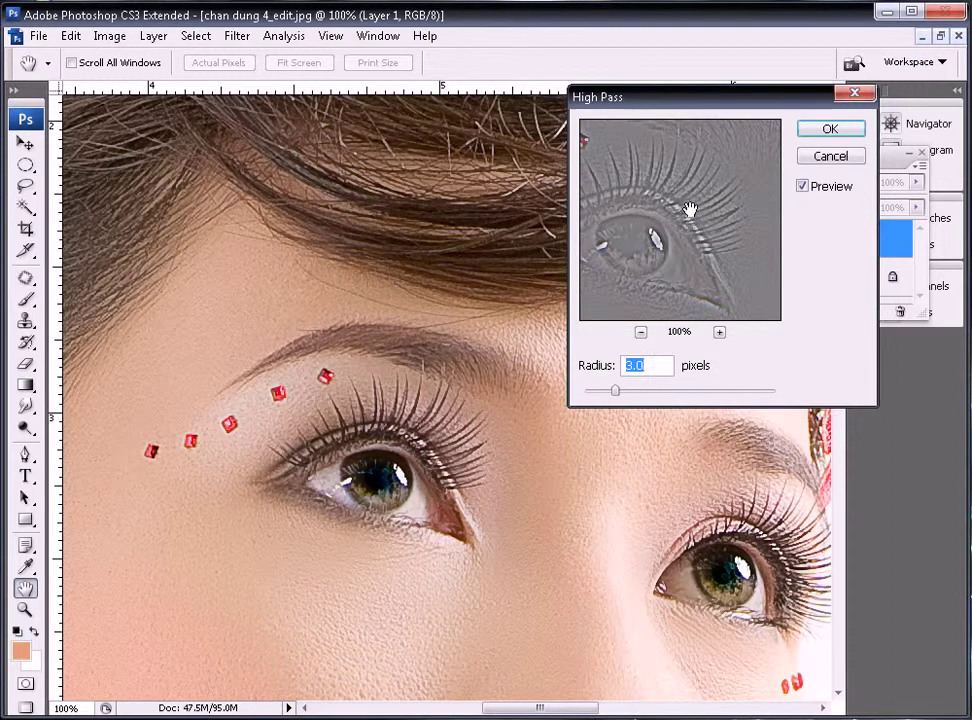
{"action": "left_click", "coordinate": [803, 187]}
{"action": "type", "text": "2"}
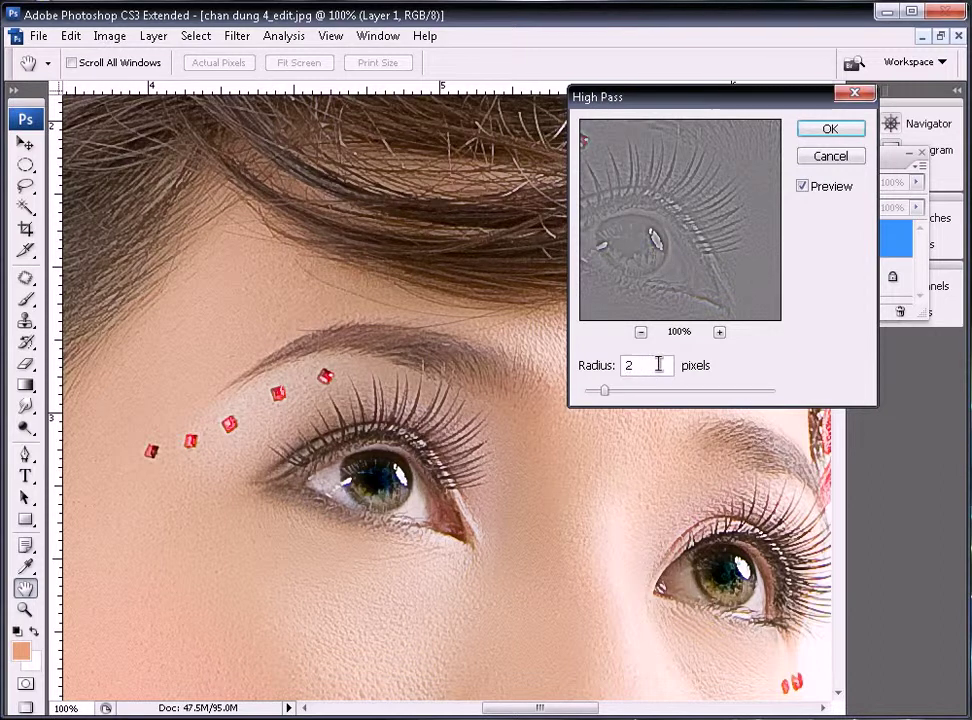
{"action": "left_click", "coordinate": [824, 132]}
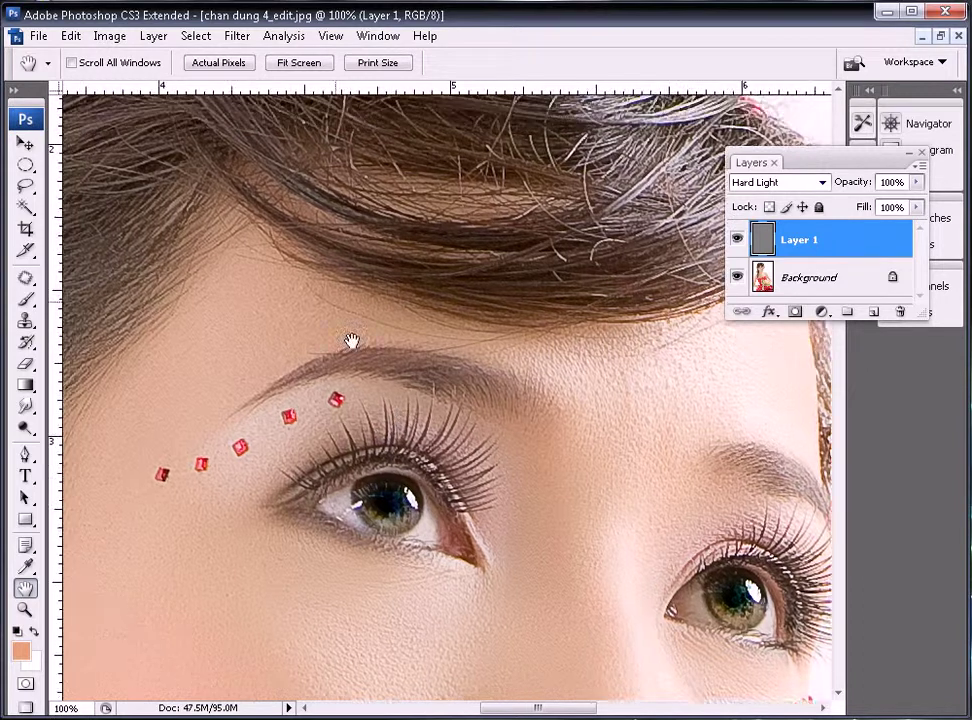
- Toggle Layer 1's visibility to compare the portrait with and without the sharpening
{"action": "left_click_drag", "start_coordinate": [351, 340], "coordinate": [384, 372]}
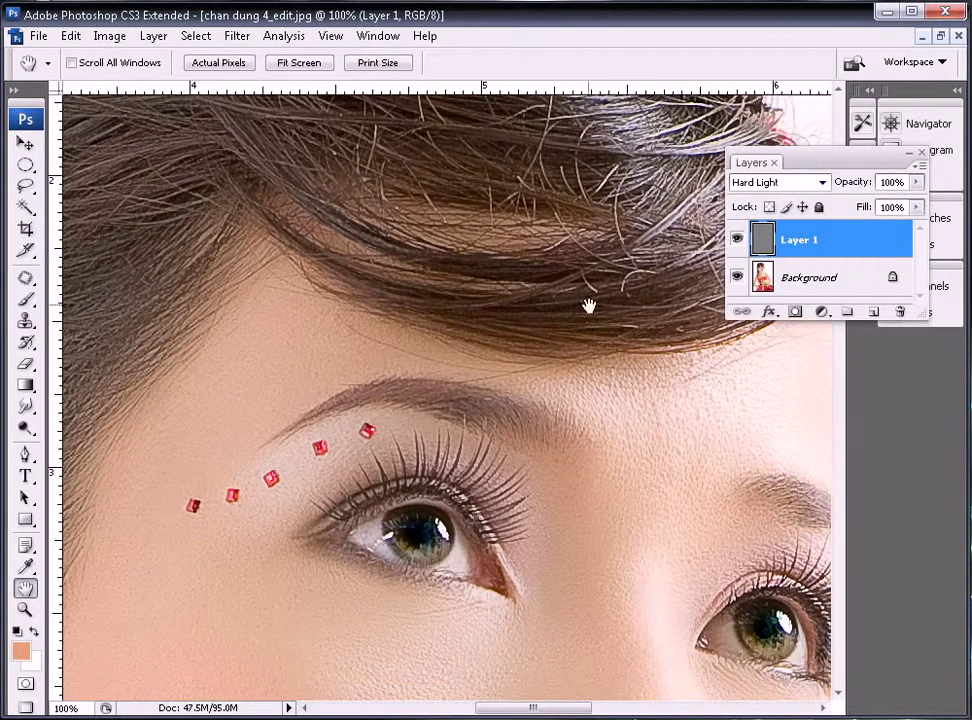
{"action": "left_click", "coordinate": [739, 238]}
{"action": "left_click", "coordinate": [739, 238]}
{"action": "left_click", "coordinate": [739, 238]}
{"action": "mouse_move", "coordinate": [490, 534]}
{"action": "left_mouse_down"}
{"action": "mouse_move", "coordinate": [436, 347]}
{"action": "mouse_move", "coordinate": [567, 315]}
{"action": "left_mouse_up"}
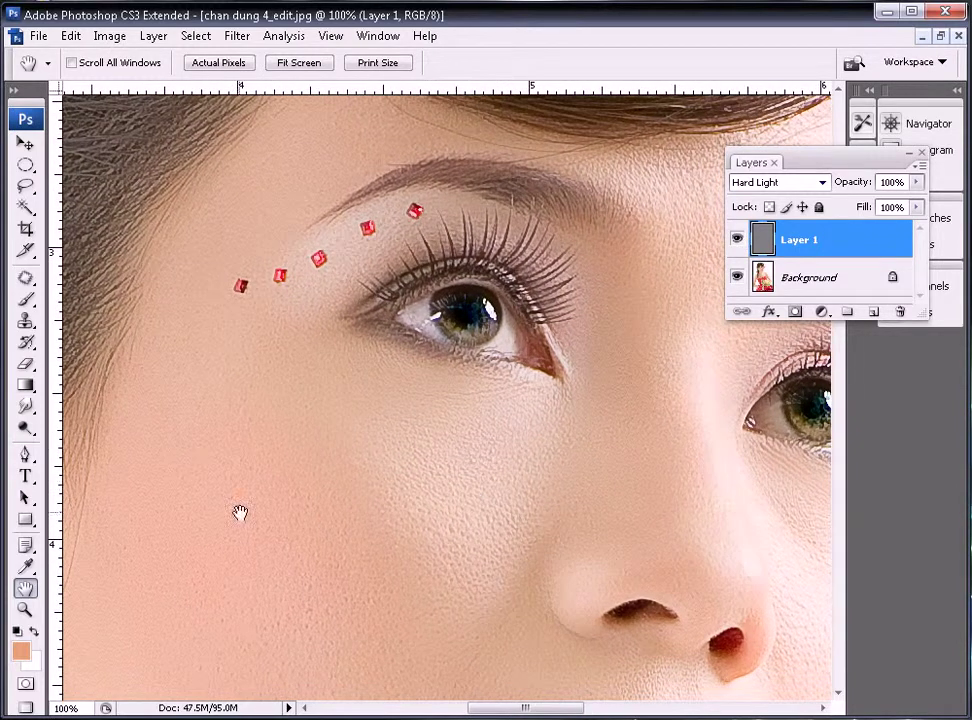
- Lower Layer 1's opacity to about 70%, compare again, and select Layer 1
{"action": "left_click", "coordinate": [916, 182]}
{"action": "left_click_drag", "start_coordinate": [876, 204], "coordinate": [889, 205]}
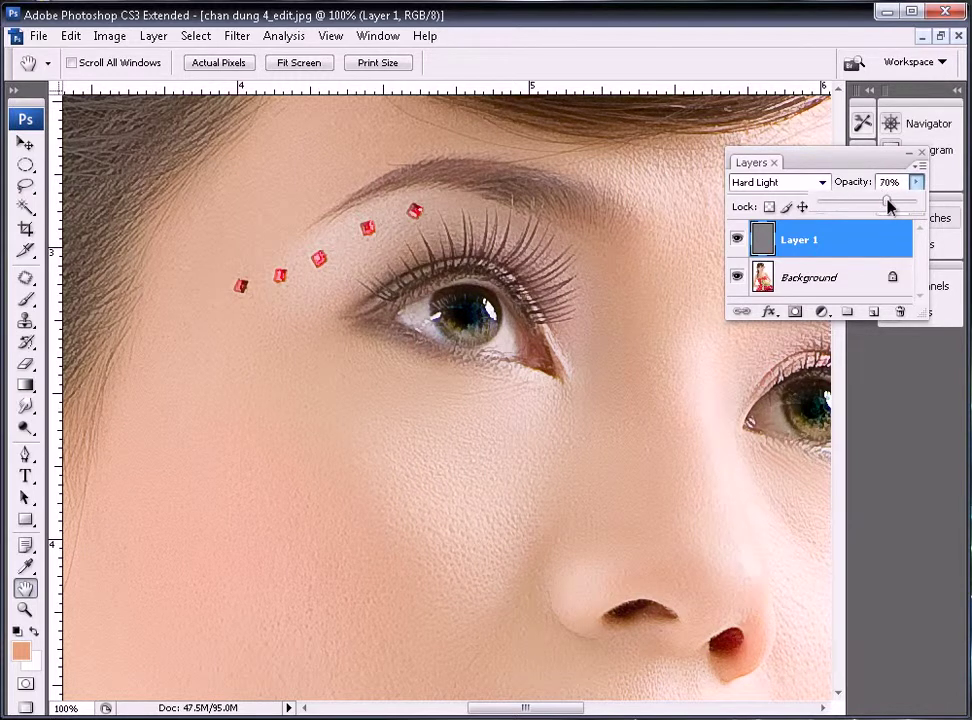
{"action": "left_click", "coordinate": [731, 245]}
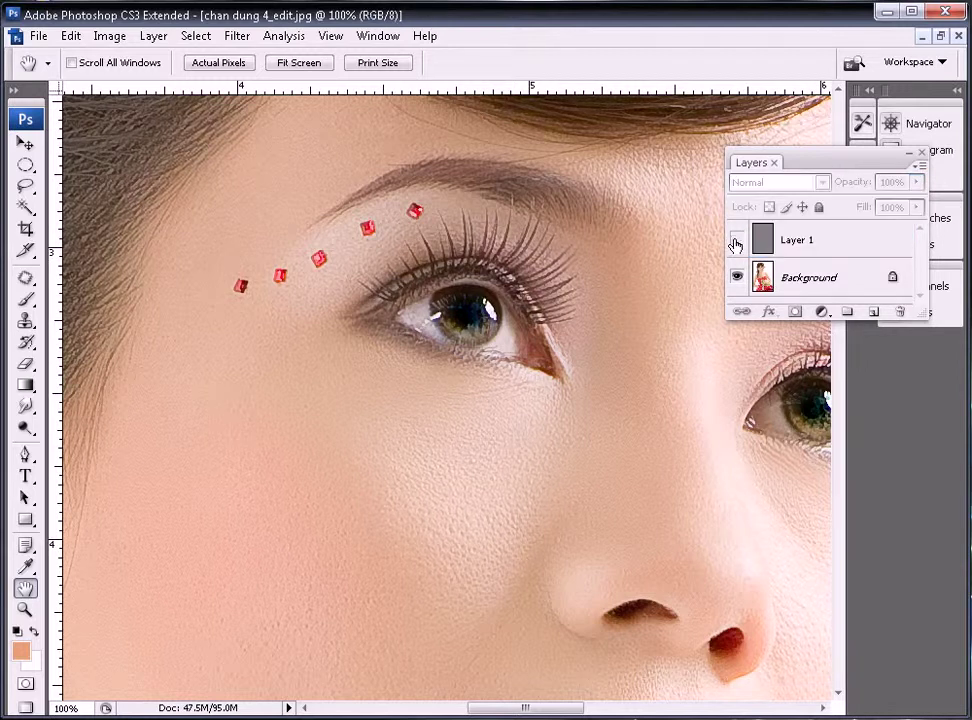
{"action": "mouse_move", "coordinate": [545, 178]}
{"action": "left_mouse_down"}
{"action": "mouse_move", "coordinate": [537, 332]}
{"action": "mouse_move", "coordinate": [443, 317]}
{"action": "left_mouse_up"}
{"action": "mouse_move", "coordinate": [432, 395]}
{"action": "left_mouse_down"}
{"action": "mouse_move", "coordinate": [471, 298]}
{"action": "mouse_move", "coordinate": [488, 334]}
{"action": "left_mouse_up"}
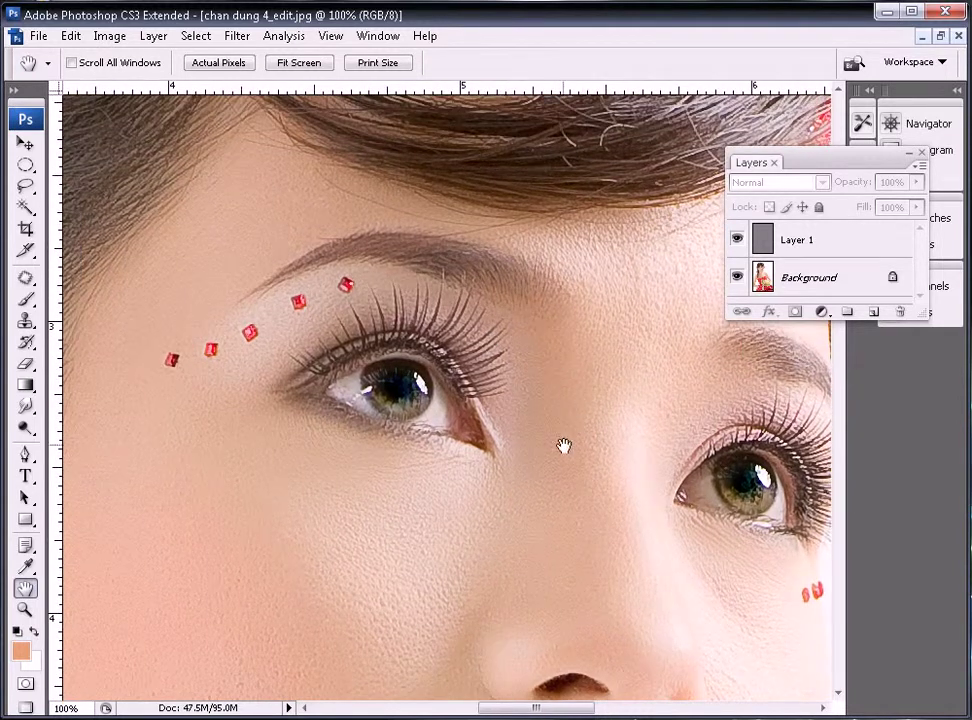
{"action": "left_click", "coordinate": [840, 245]}
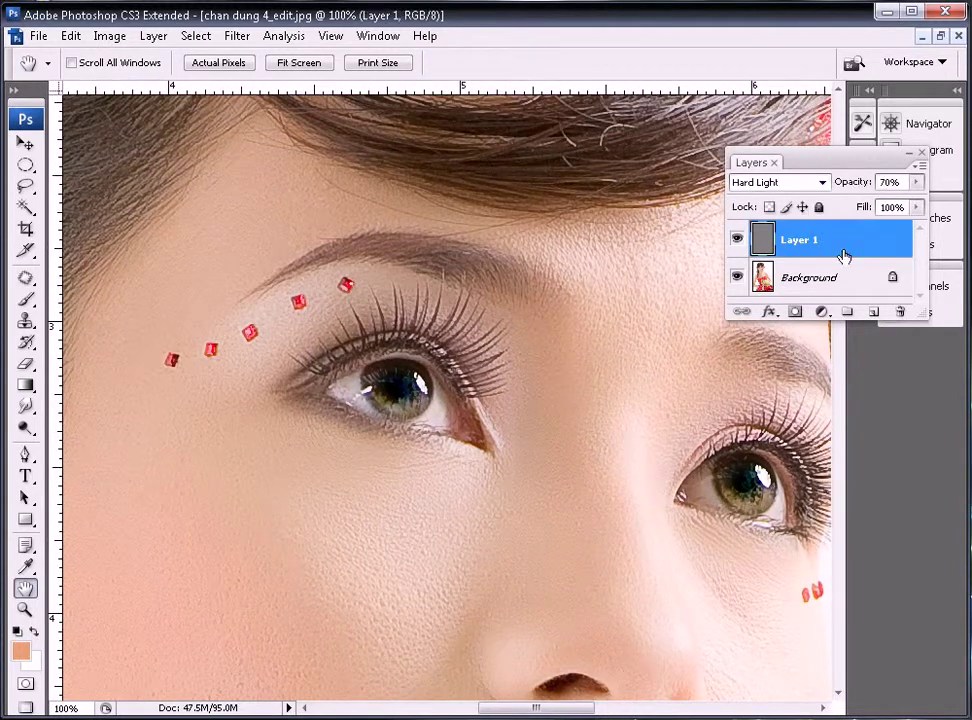
- Add a layer mask to Layer 1 with a black 100%-opacity brush, and show the History panel
{"action": "left_click", "coordinate": [796, 313]}
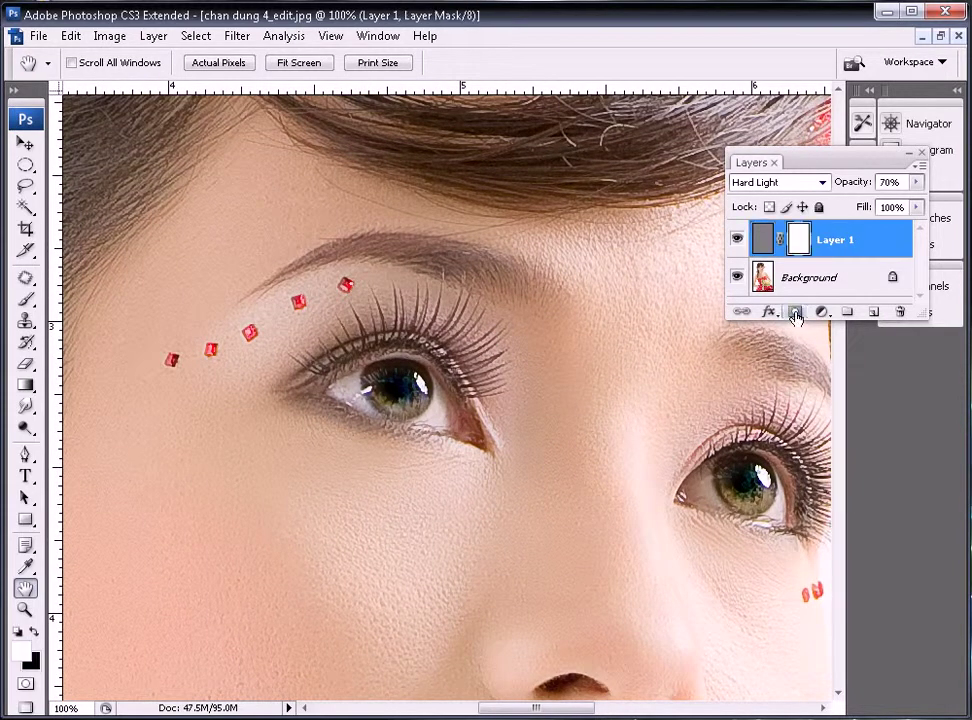
{"action": "left_click", "coordinate": [34, 630]}
{"action": "left_click", "coordinate": [26, 298]}
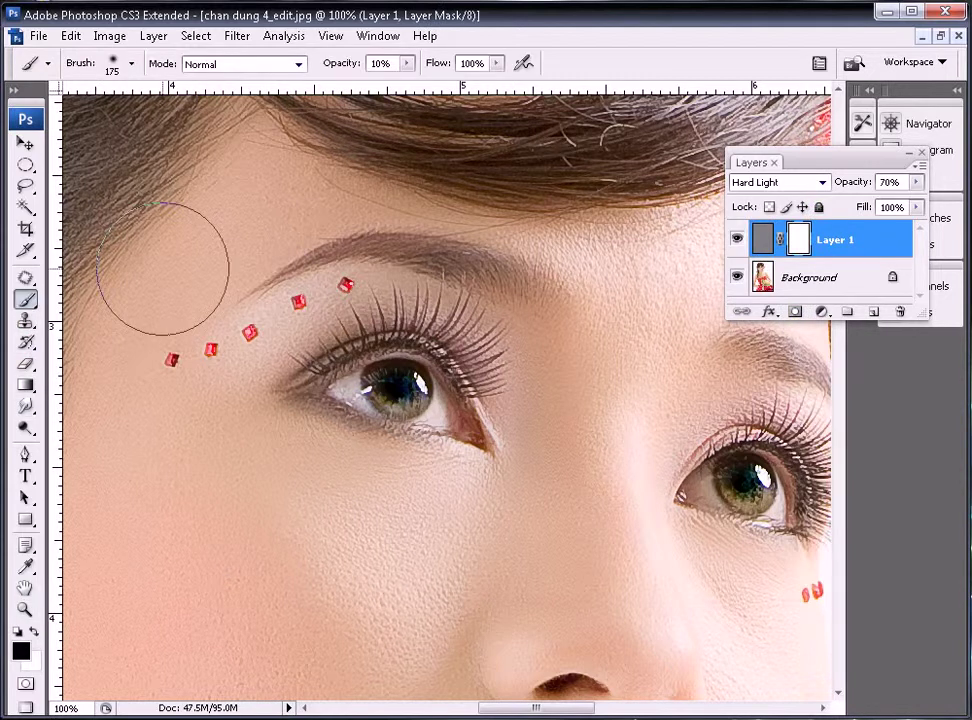
{"action": "left_click_drag", "start_coordinate": [406, 63], "coordinate": [563, 88]}
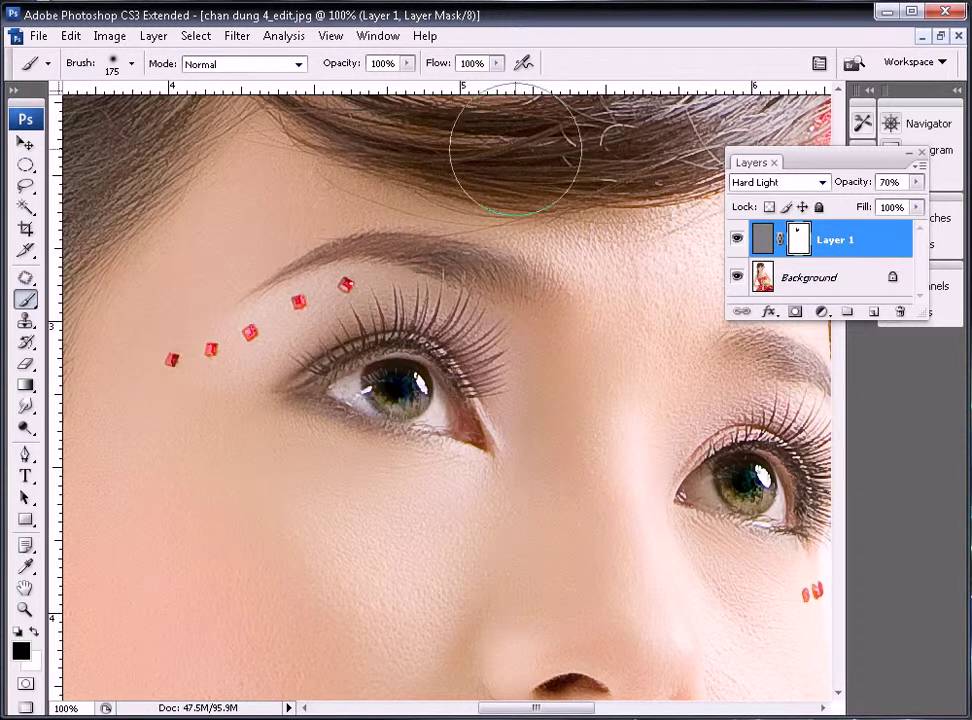
{"action": "left_click", "coordinate": [378, 35]}
{"action": "left_click", "coordinate": [386, 249]}
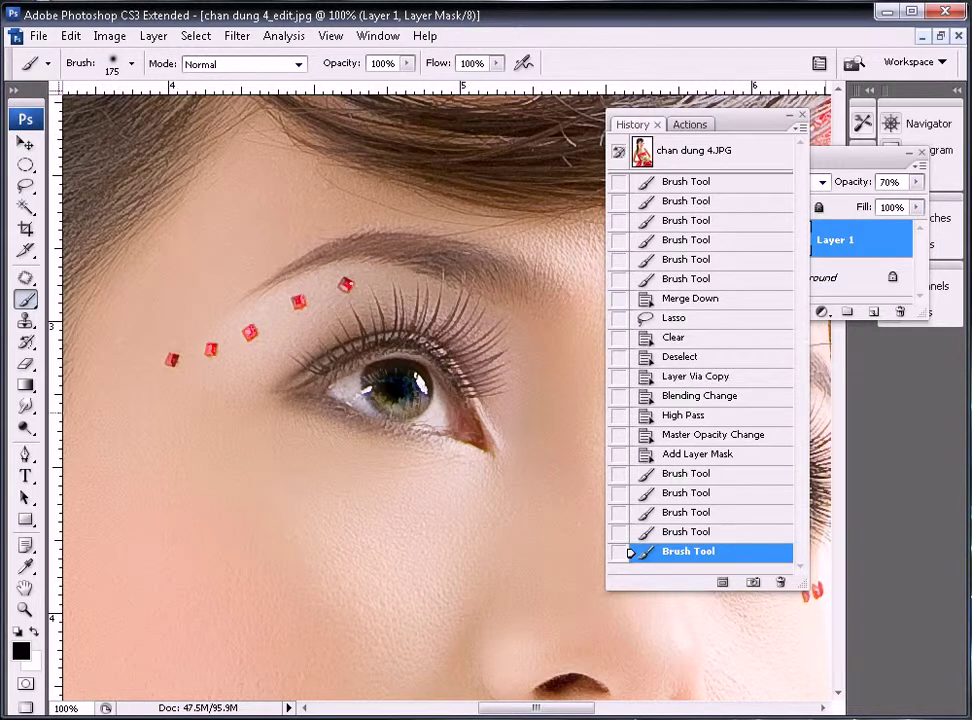
- Close History, delete Layer 1, and apply PR Sharpness directly to the Background
{"action": "left_click", "coordinate": [803, 125]}
{"action": "left_click_drag", "start_coordinate": [860, 240], "coordinate": [901, 311]}
{"action": "left_click", "coordinate": [237, 36]}
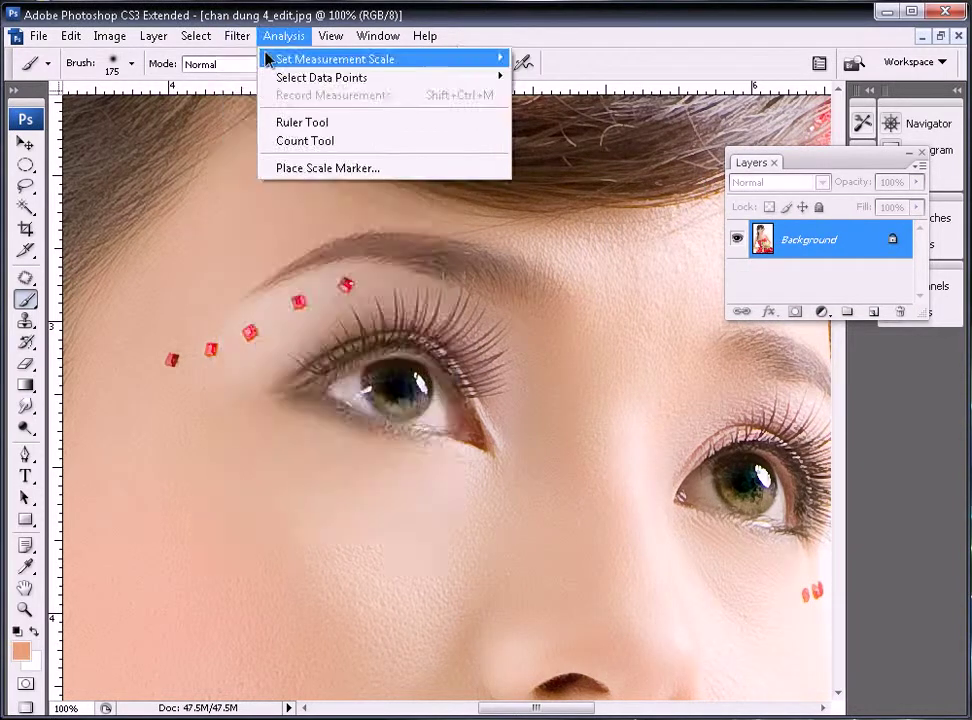
{"action": "mouse_move", "coordinate": [279, 500]}
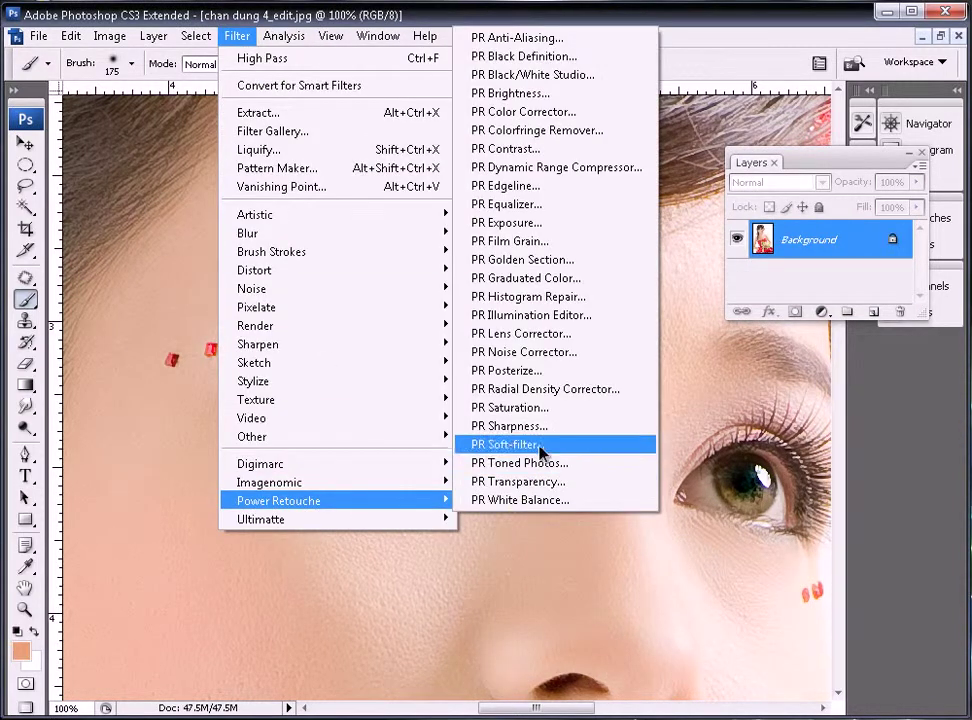
{"action": "left_click", "coordinate": [542, 426]}
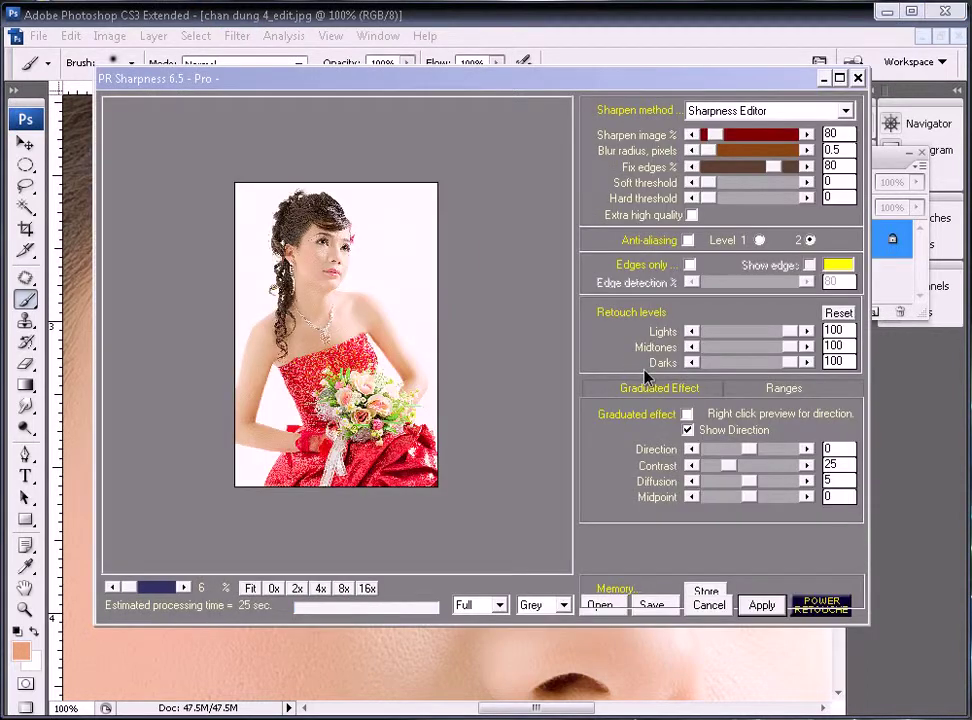
{"action": "left_click", "coordinate": [766, 610]}
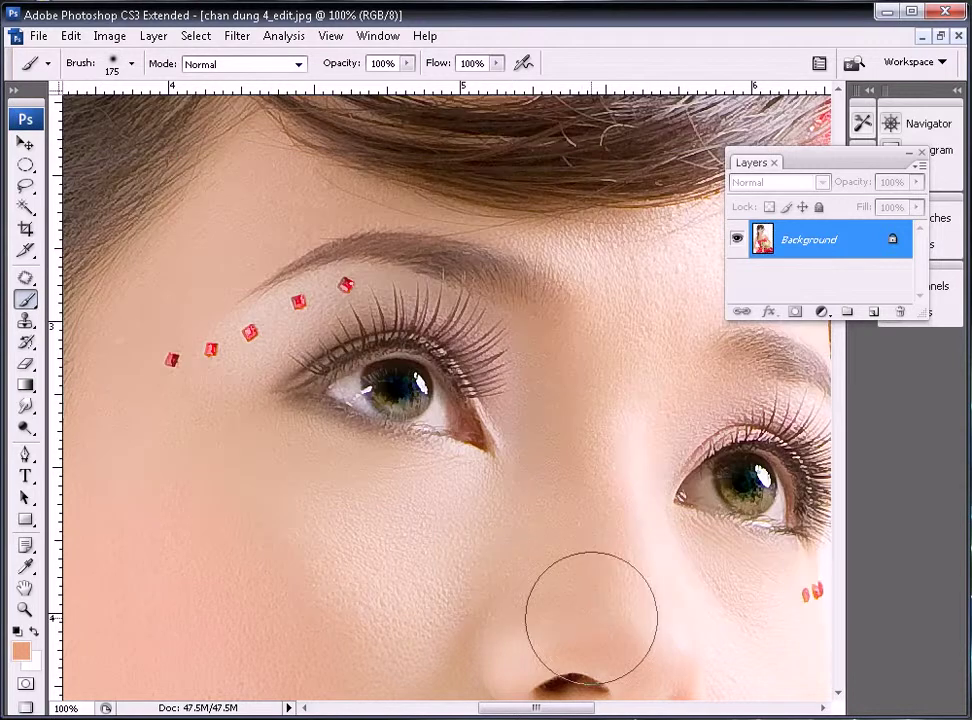
{"action": "left_click_drag", "start_coordinate": [540, 375], "coordinate": [523, 417]}
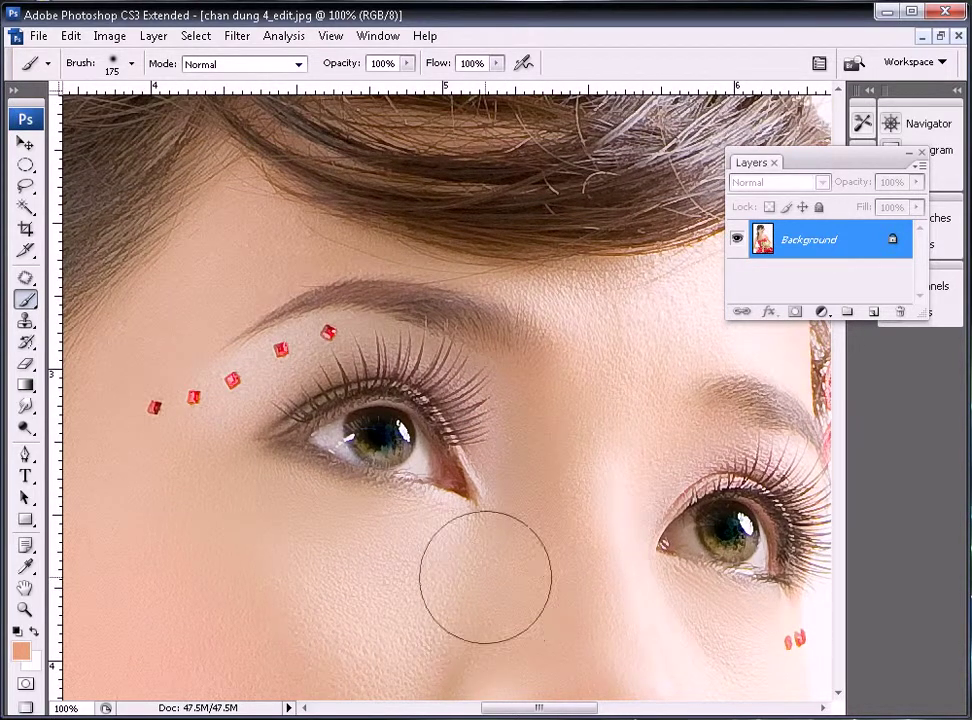
{"action": "left_click", "coordinate": [382, 37]}
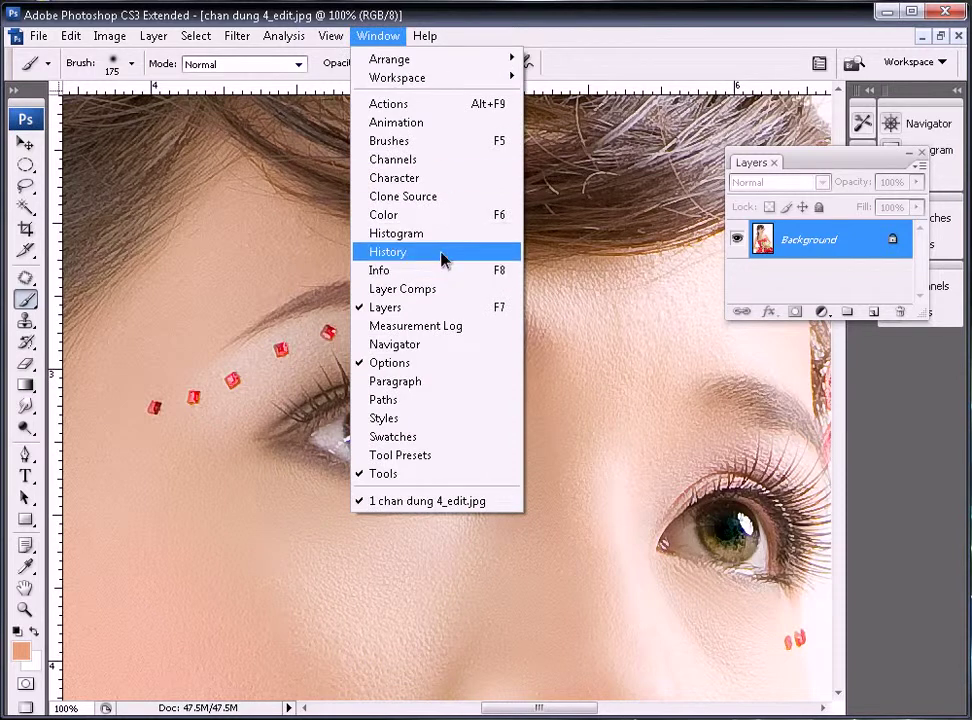
{"action": "left_click", "coordinate": [442, 252]}
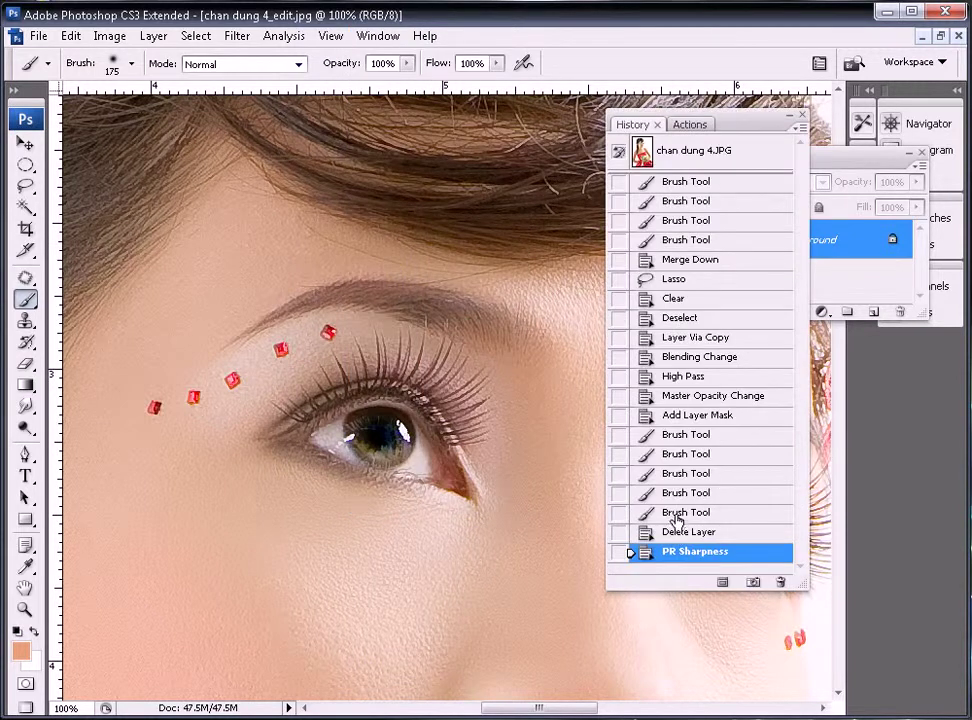
{"action": "left_click", "coordinate": [681, 416]}
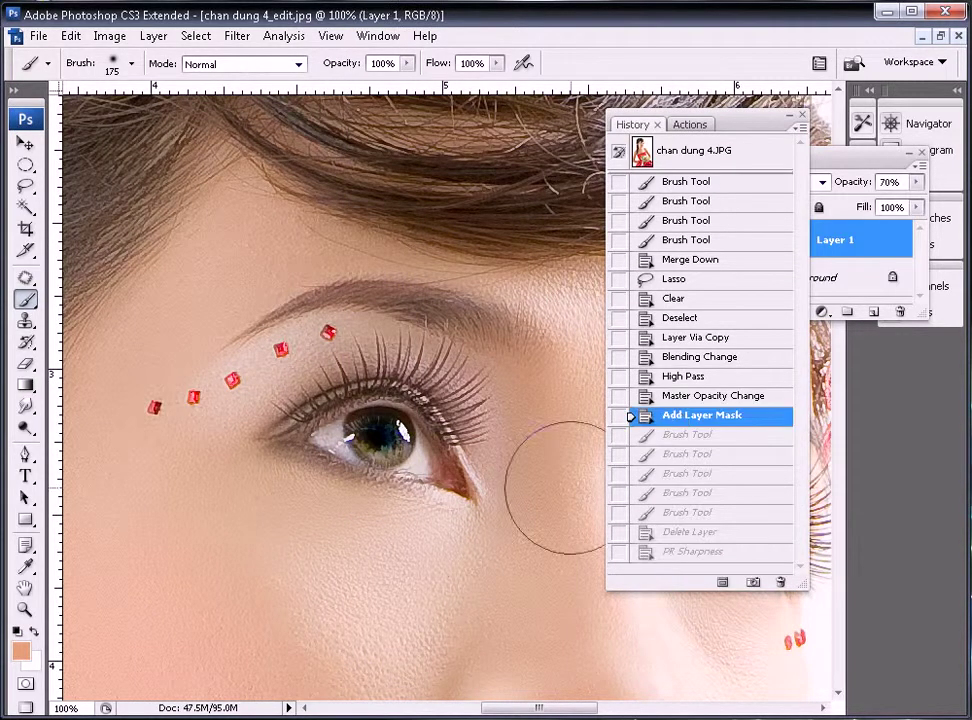
{"action": "left_click", "coordinate": [698, 553]}
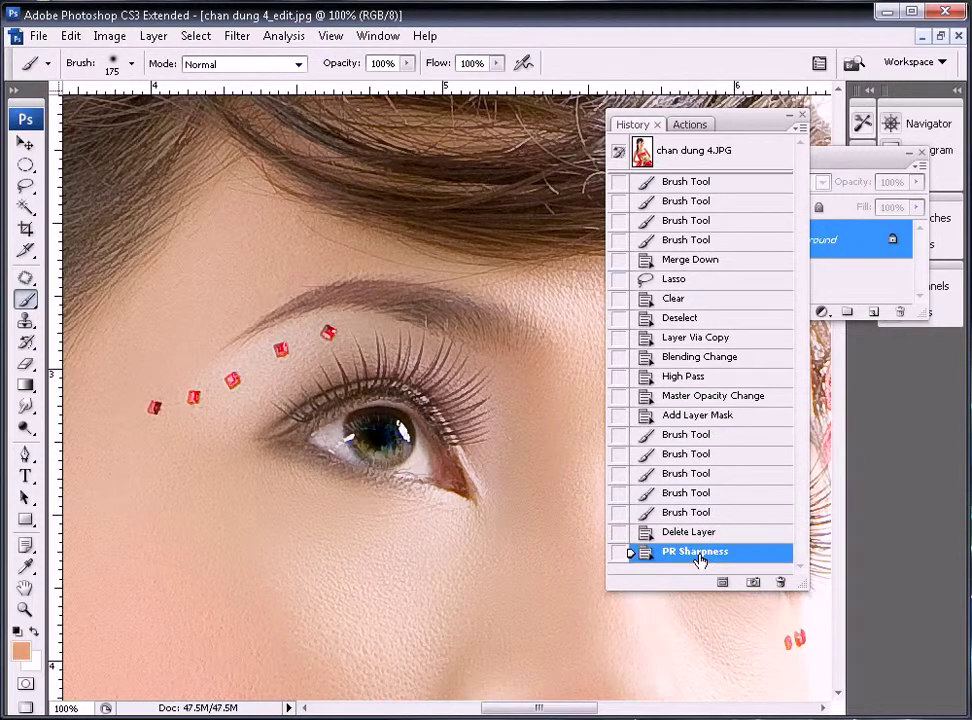
{"action": "left_click", "coordinate": [686, 418]}
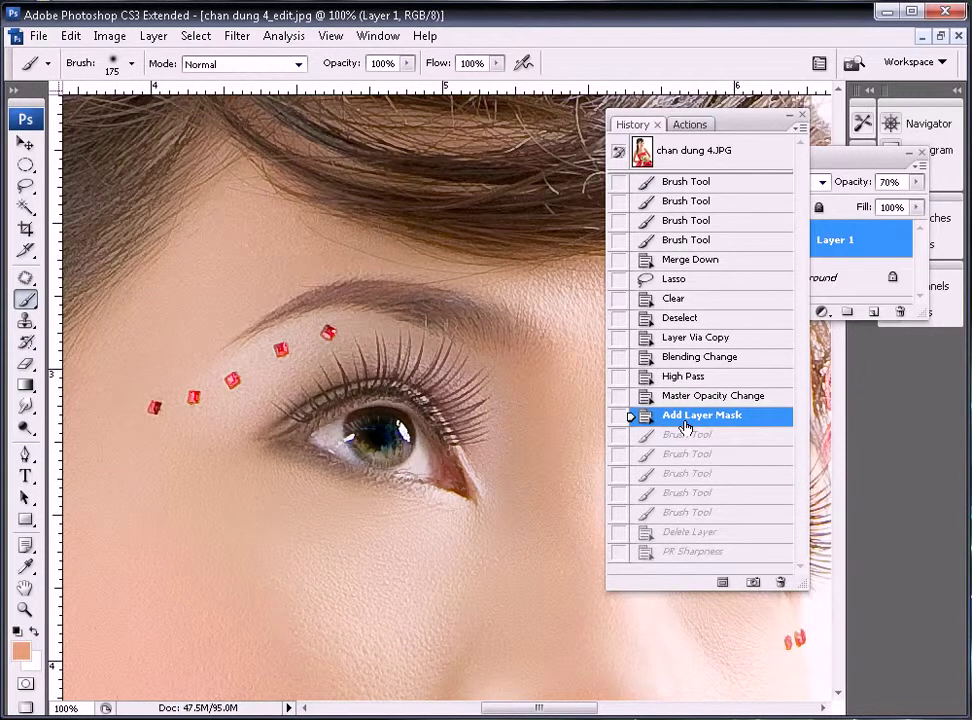
{"action": "left_click", "coordinate": [674, 553]}
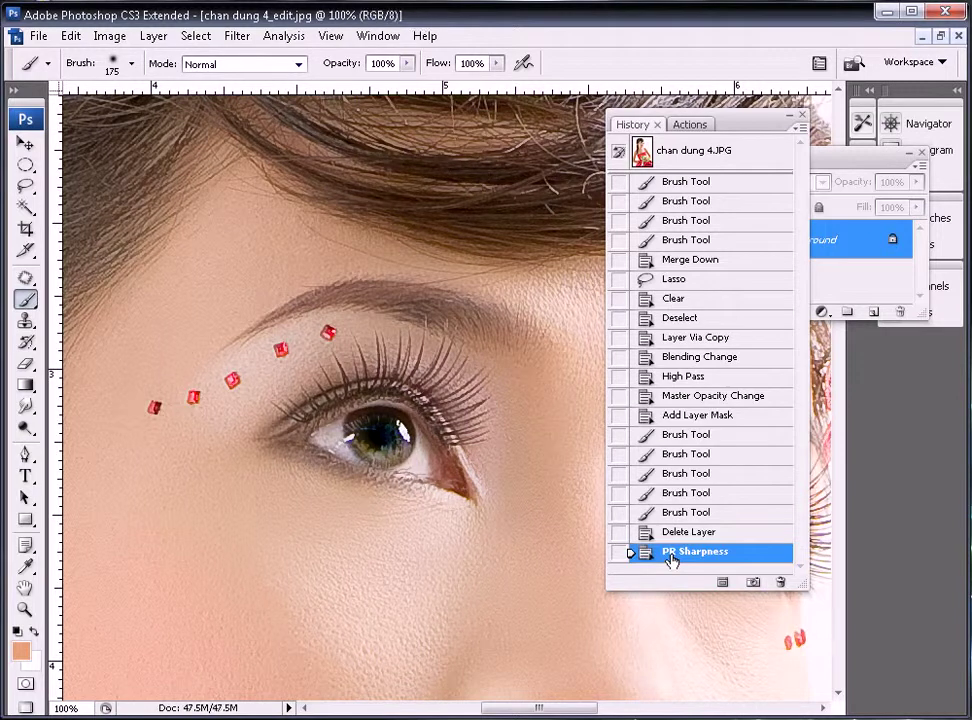
{"action": "left_click", "coordinate": [802, 115]}
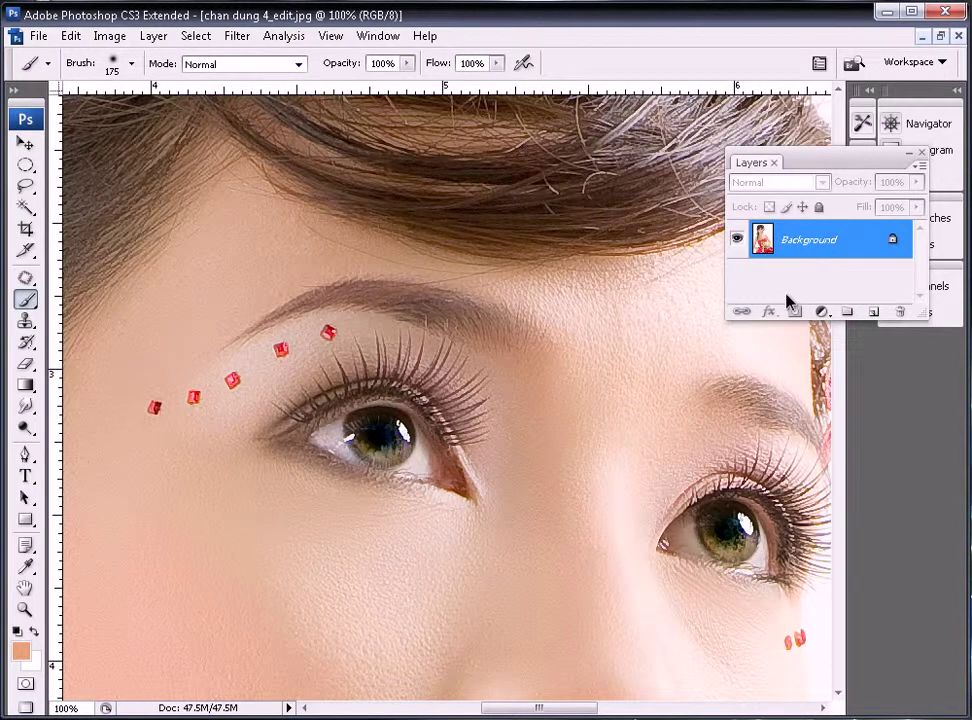